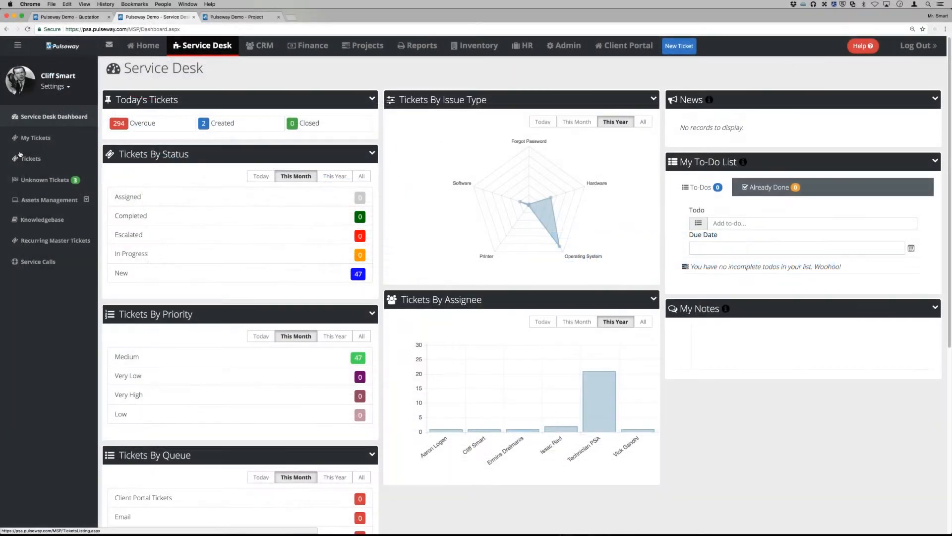
- Open the hardware assets list and examine the MacBook Pro record's category options and additional info
click(57, 207)
click(53, 217)
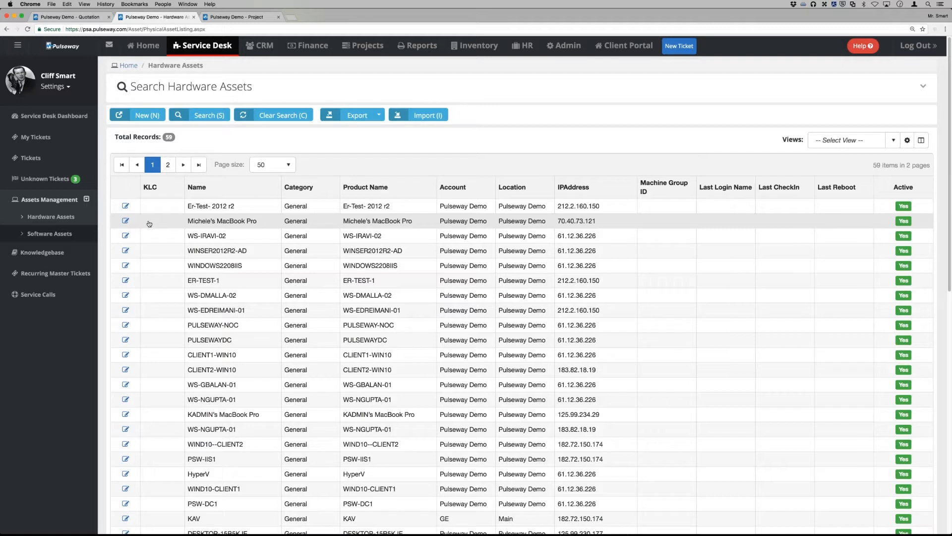
click(126, 221)
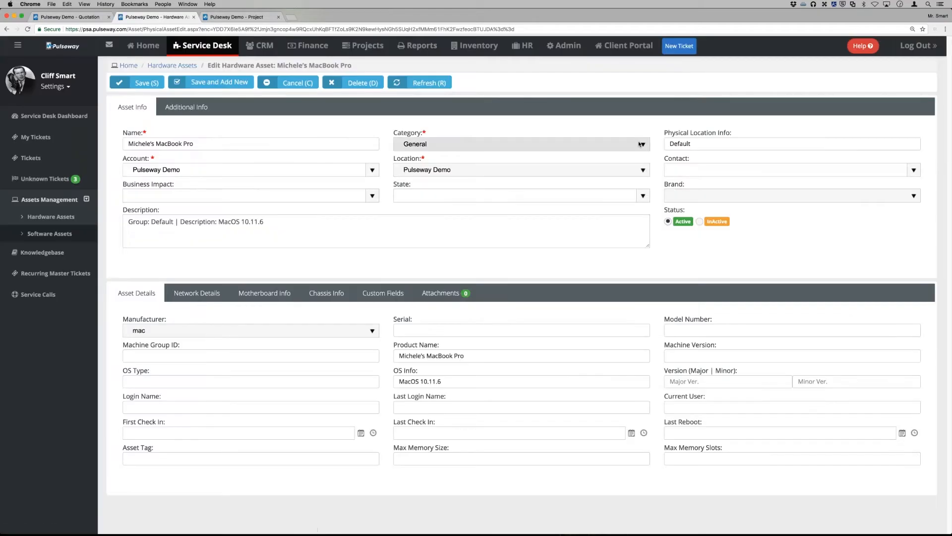
click(641, 143)
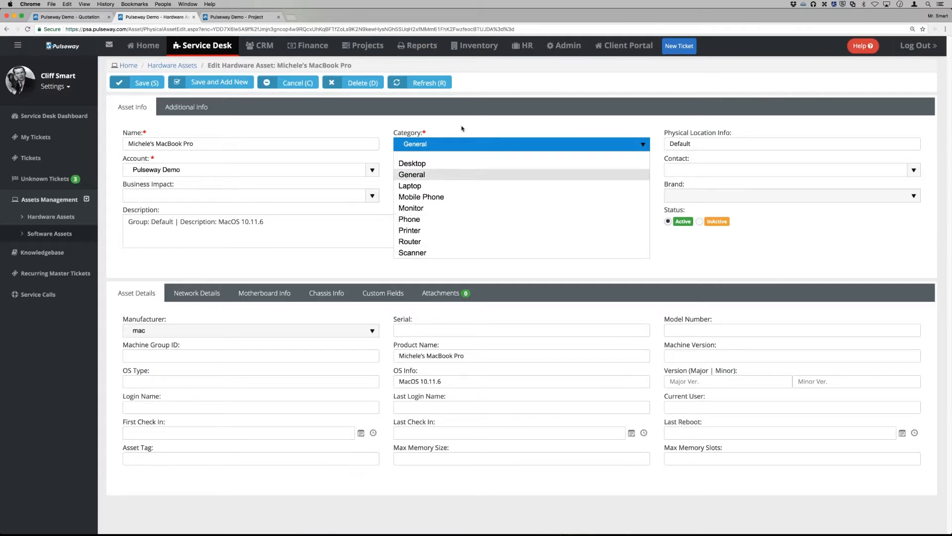
click(462, 128)
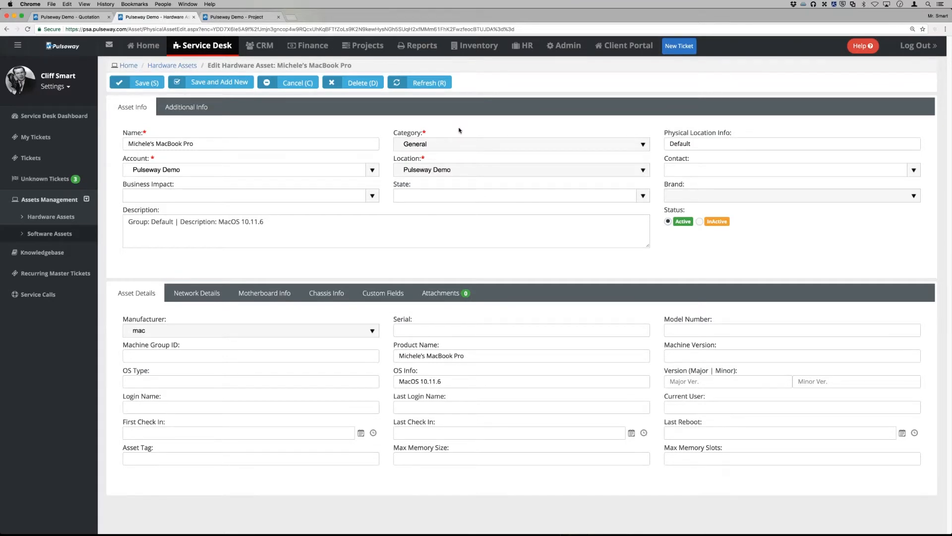
click(186, 107)
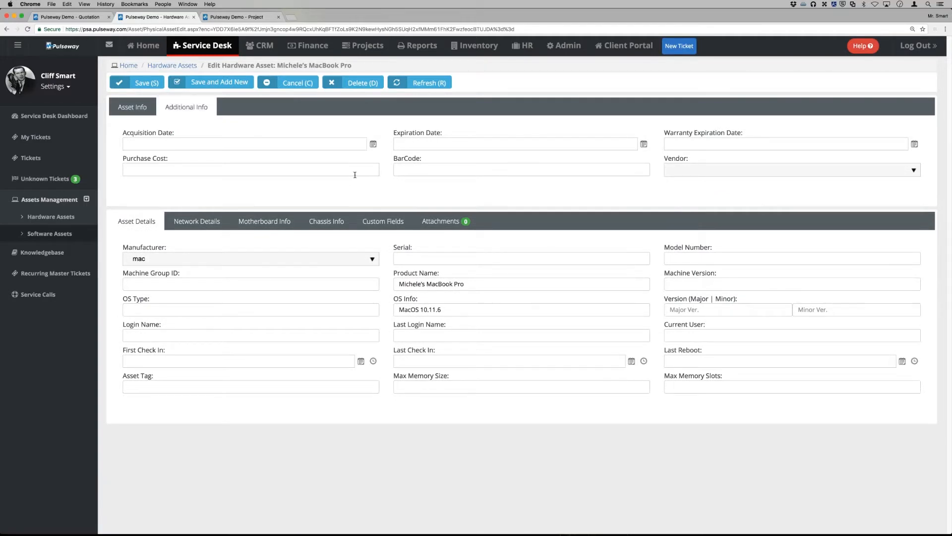
- Open the 0365 E3 software asset and view its blank software license form without adding a license
click(62, 233)
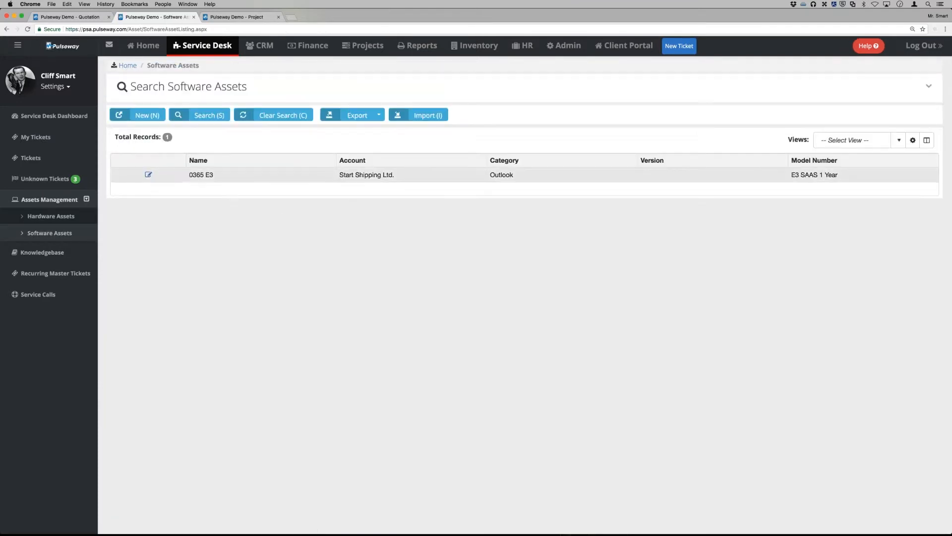
click(148, 175)
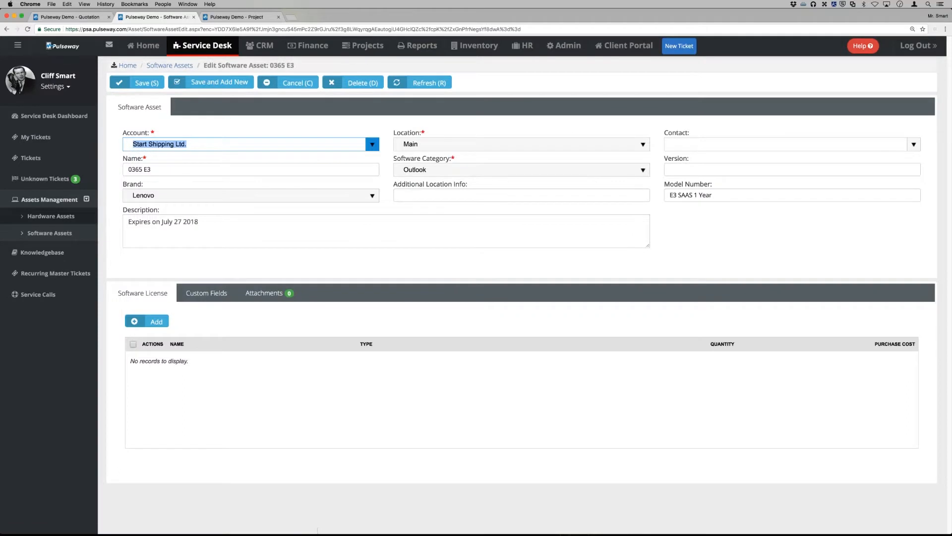
click(147, 321)
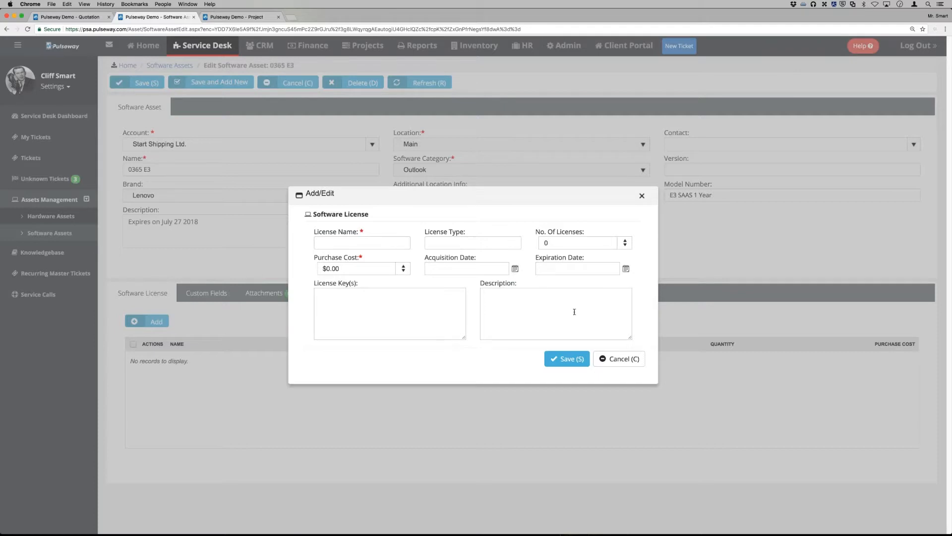
click(642, 195)
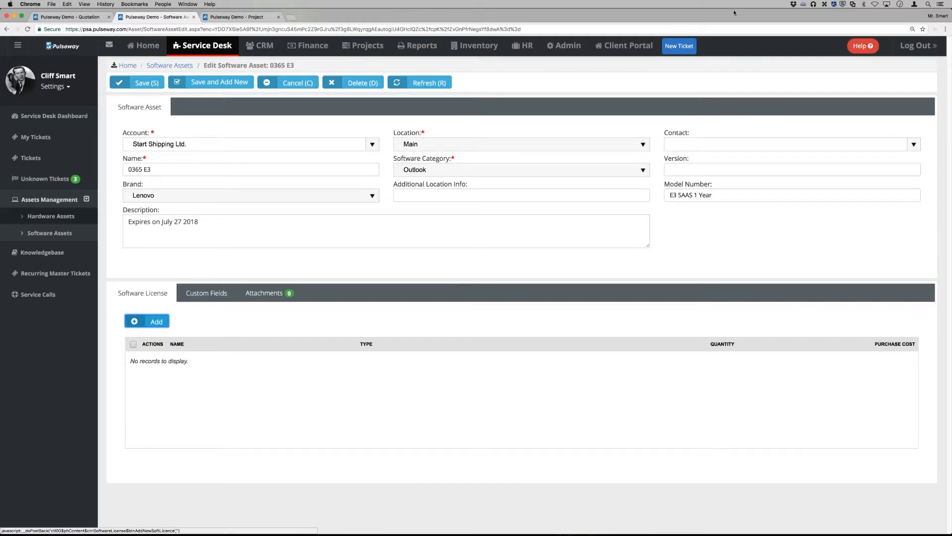
- Start a new ticket from the Printer malfunction template and set its type to Incident
click(677, 50)
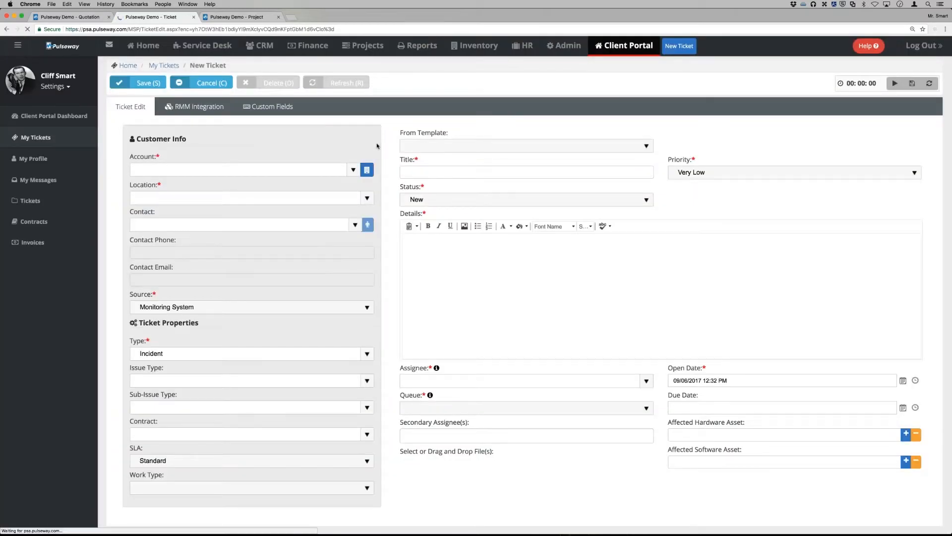
click(596, 149)
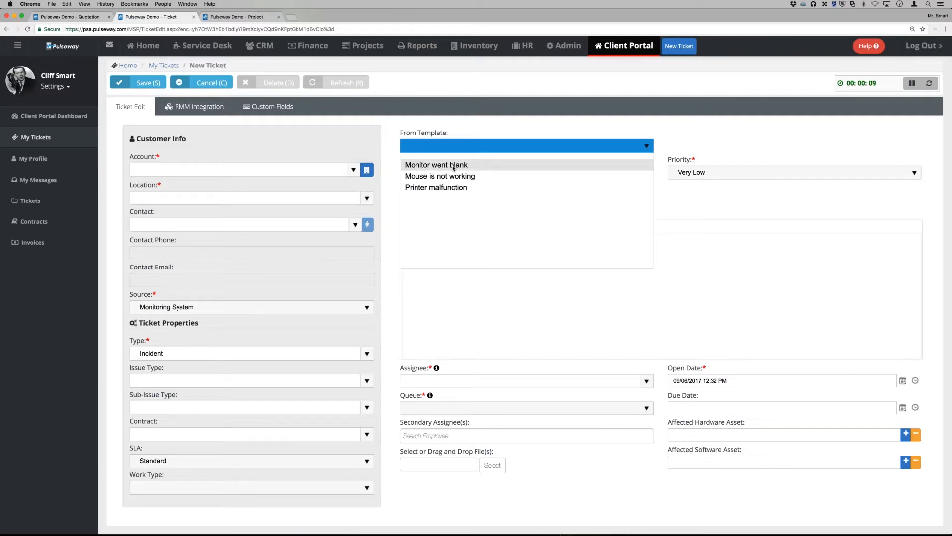
click(455, 189)
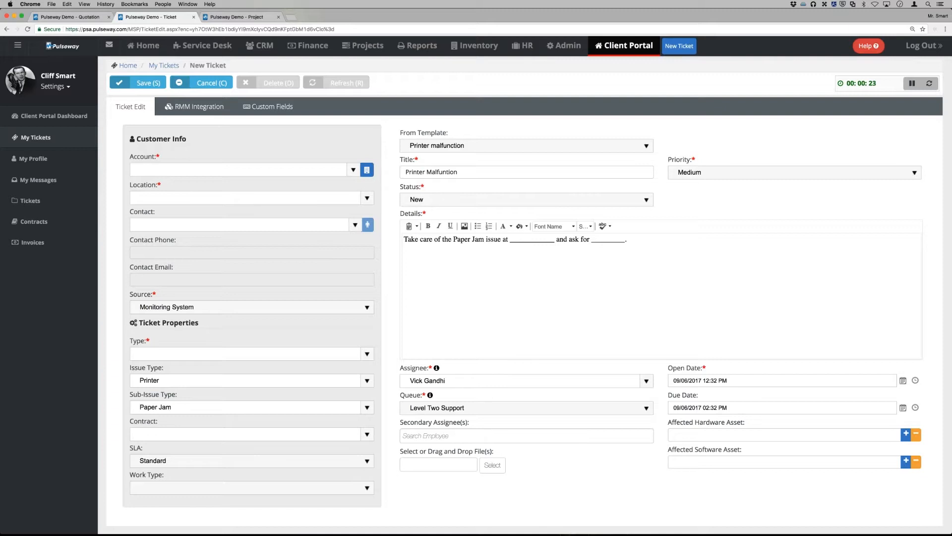
click(368, 355)
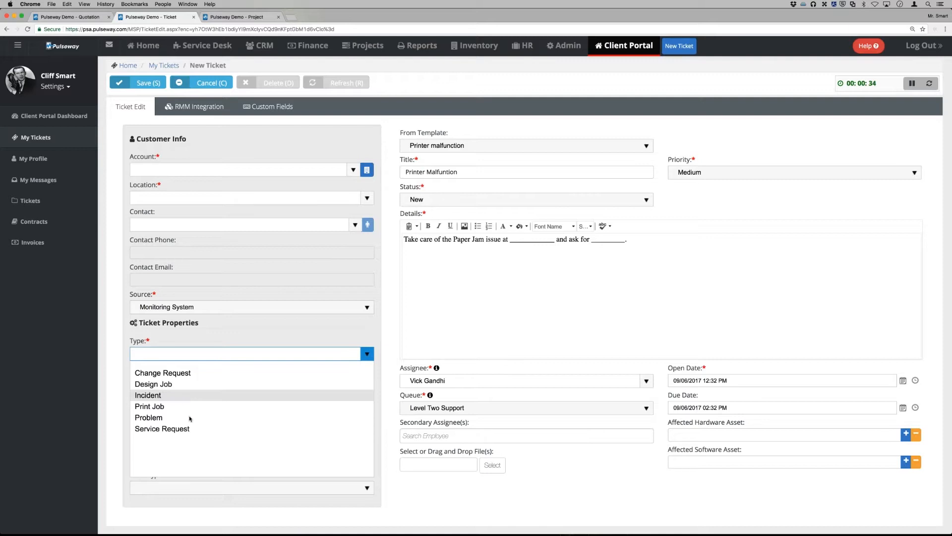
click(186, 395)
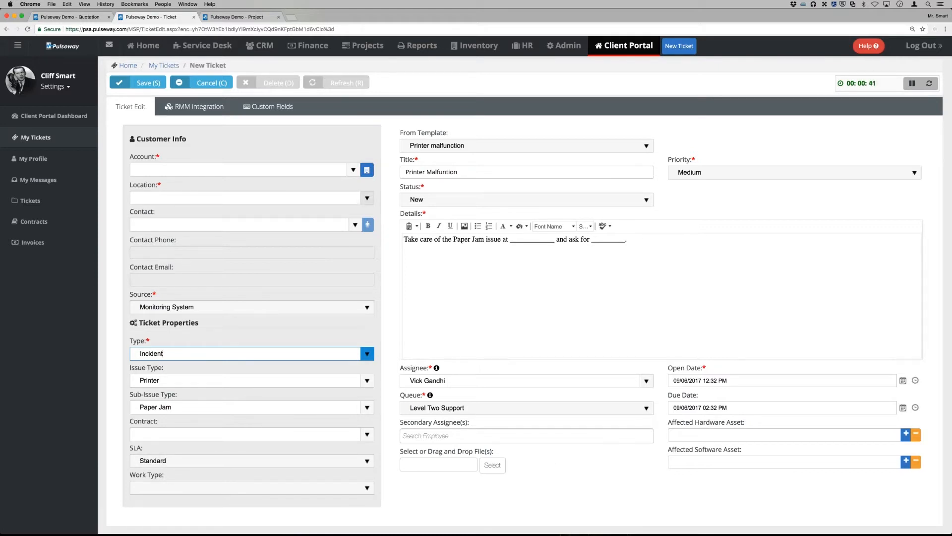
- Set the ticket's account to Bank of Addison, check its contract options, and select the first listed contact at the Main location
click(349, 168)
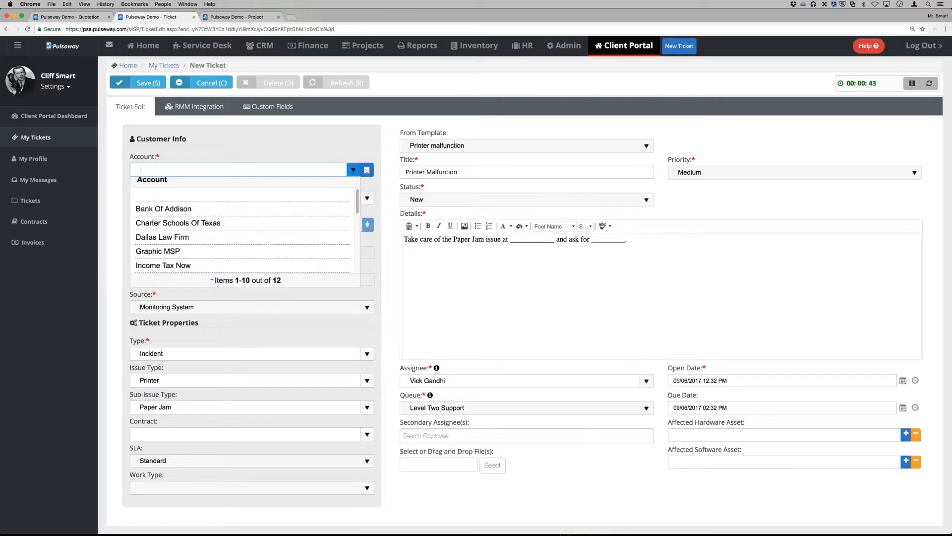
click(284, 214)
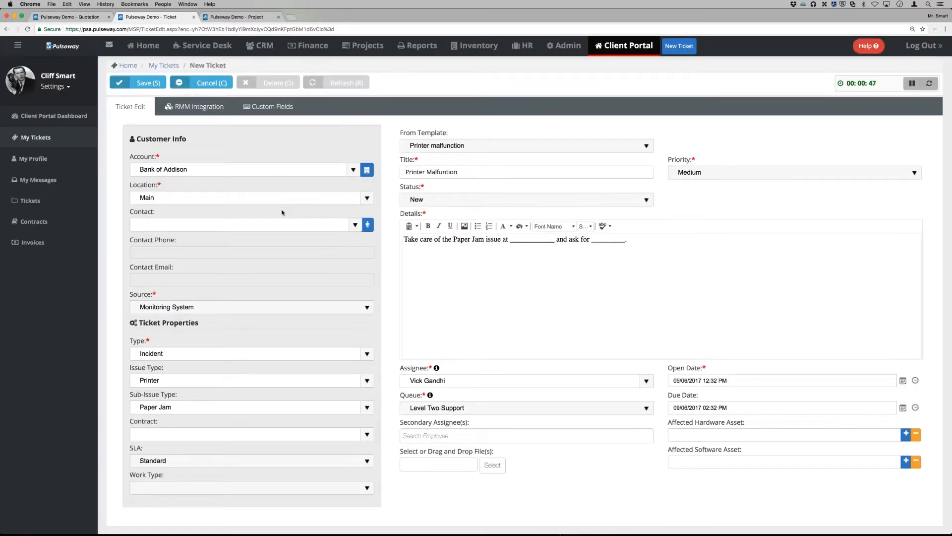
click(367, 434)
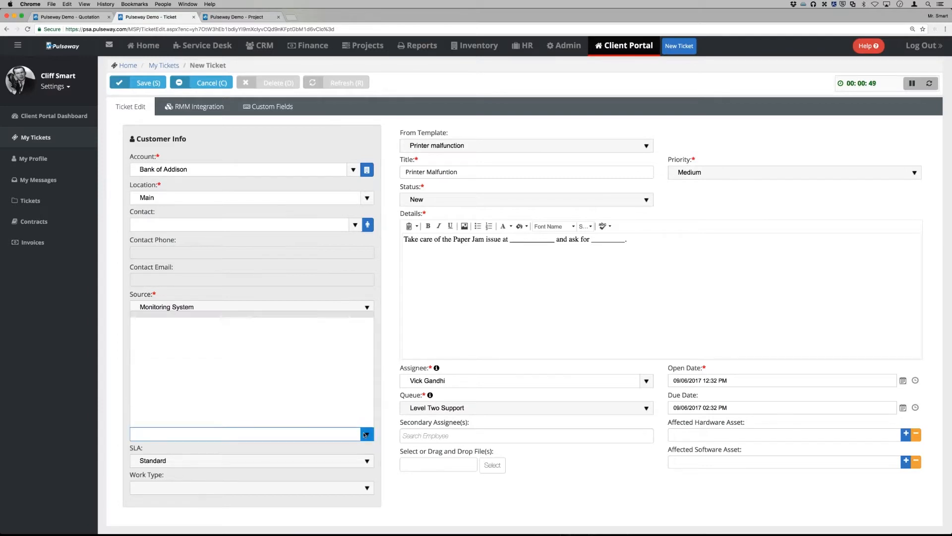
click(438, 315)
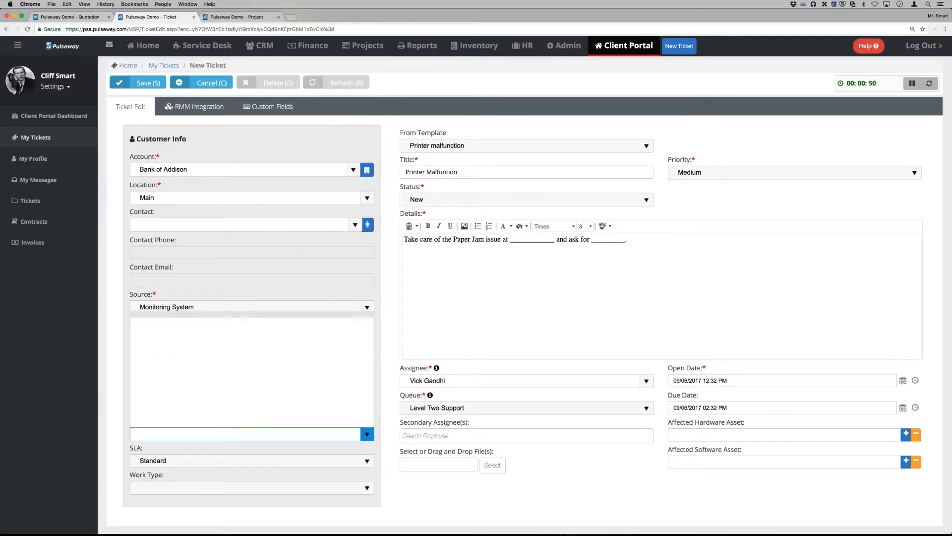
click(381, 299)
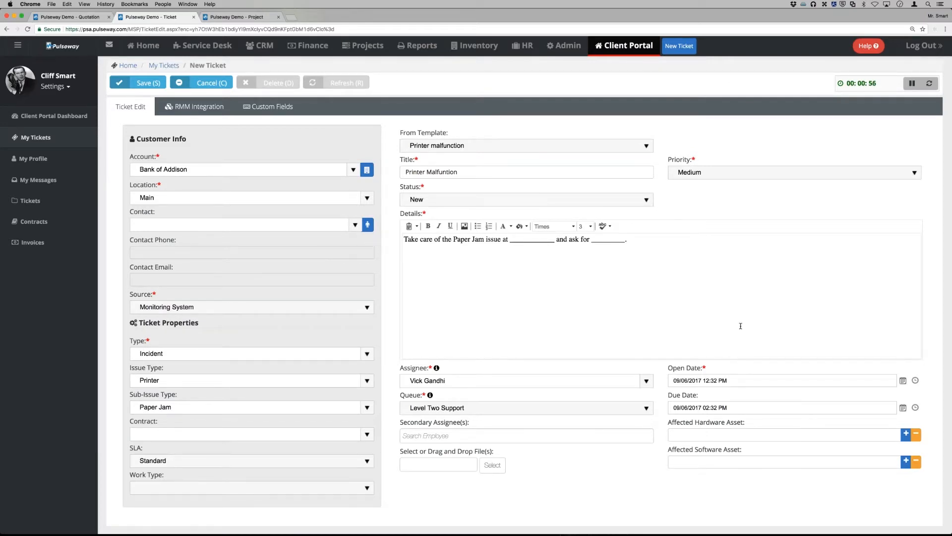
click(355, 225)
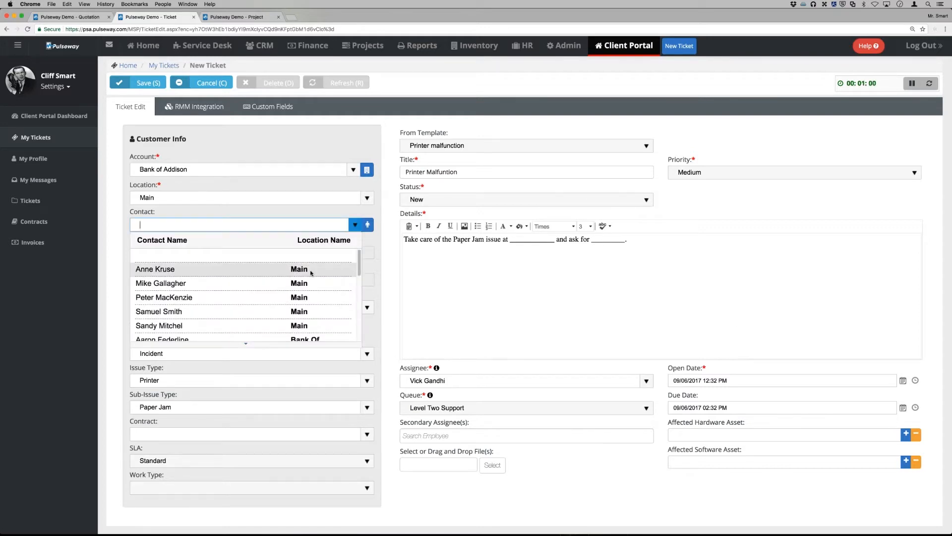
click(311, 272)
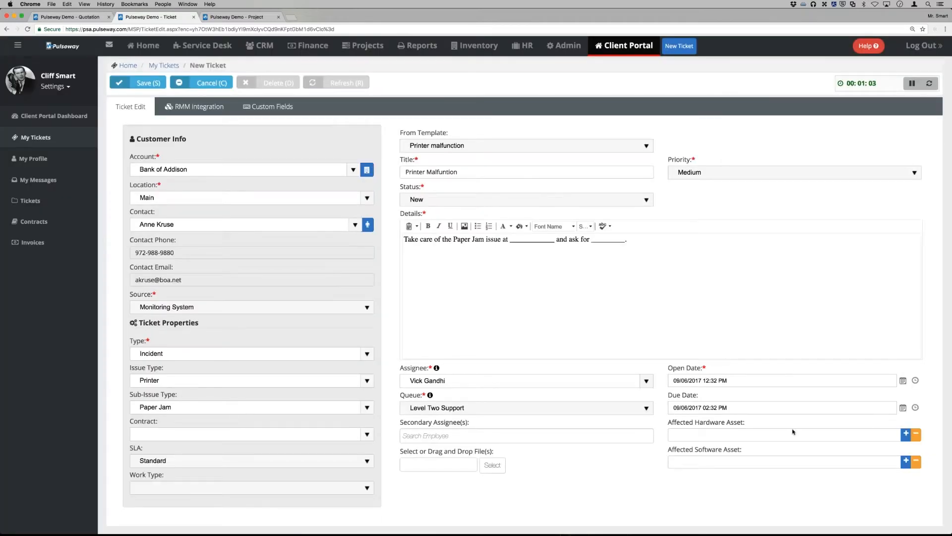
- View the image manager for the ticket details, close it, and save the new ticket
click(464, 226)
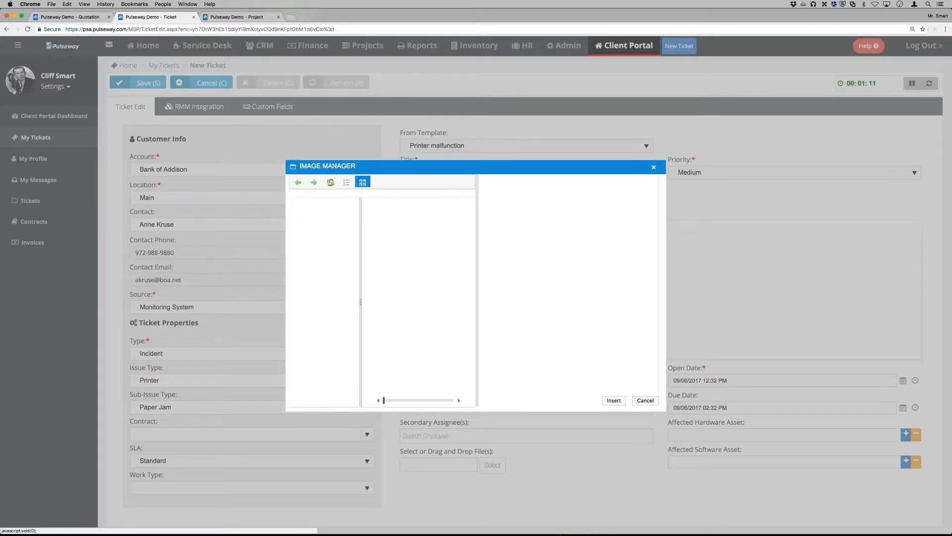
click(653, 167)
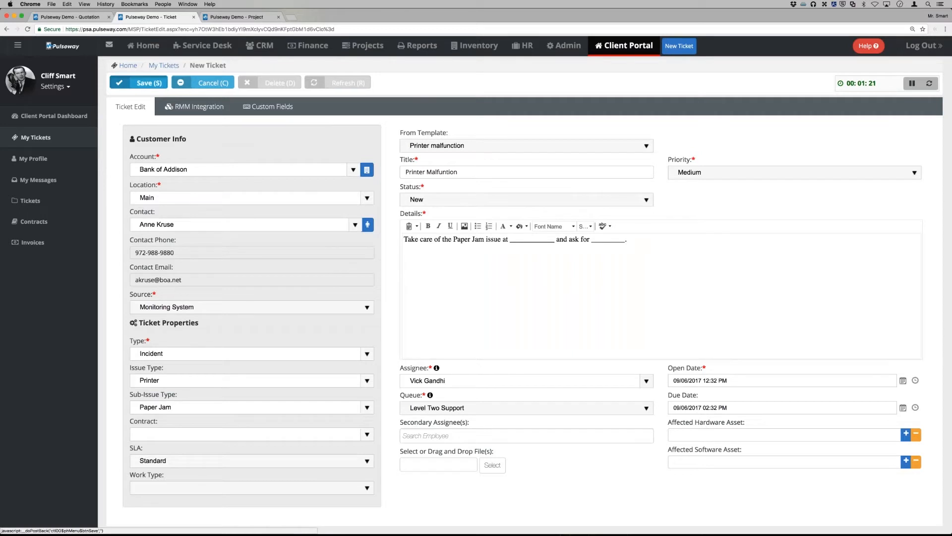
click(141, 83)
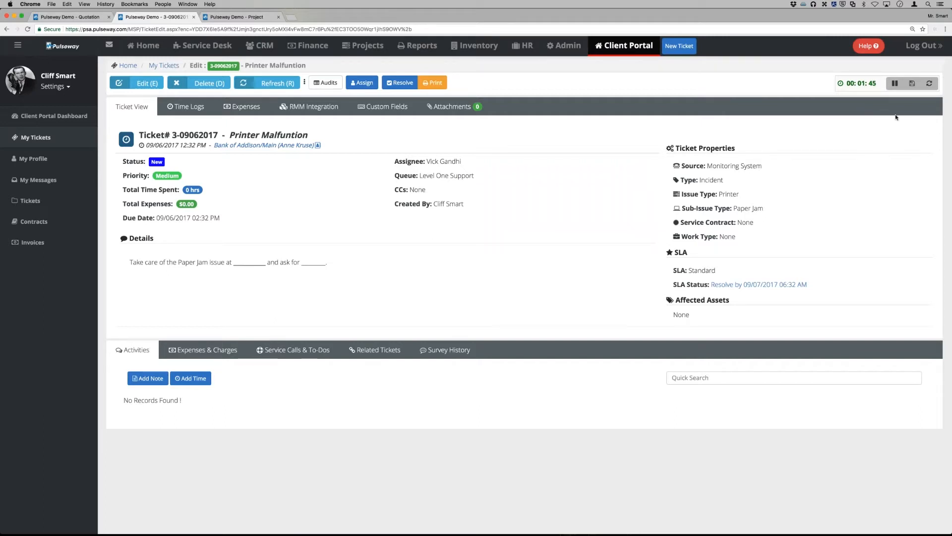
- Reset the saved ticket's timer and start it running again
click(929, 84)
click(895, 84)
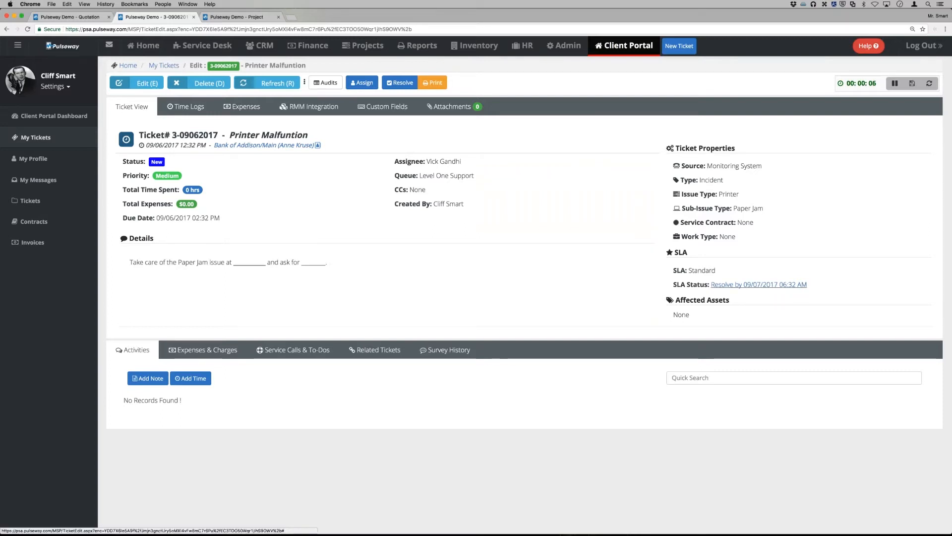
- Review the ticket's SLA status breakdown and the customer info, including the customer's location on Google Maps
click(756, 283)
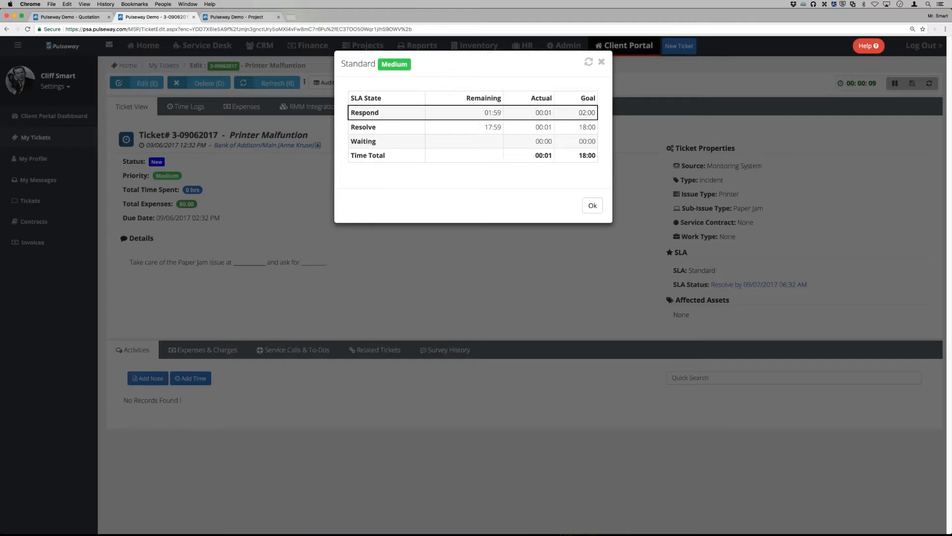
click(602, 62)
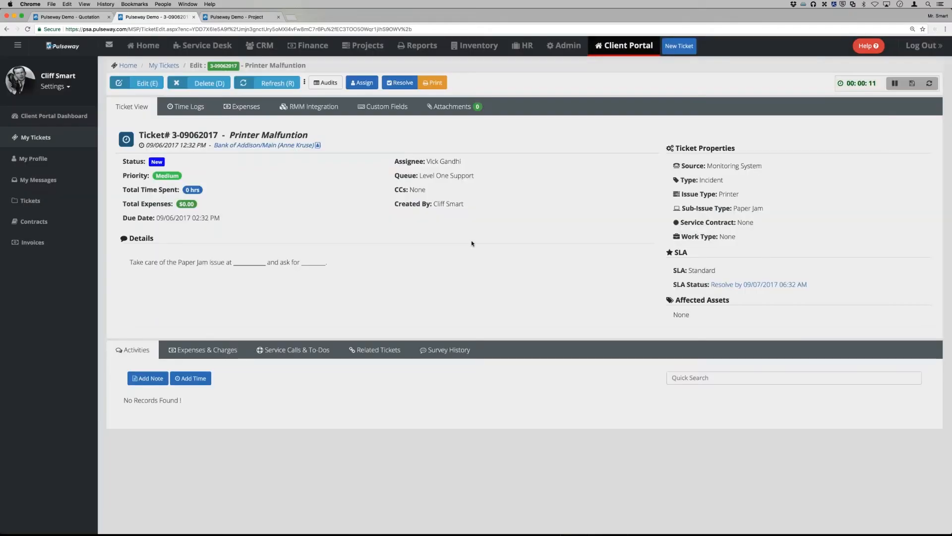
click(264, 145)
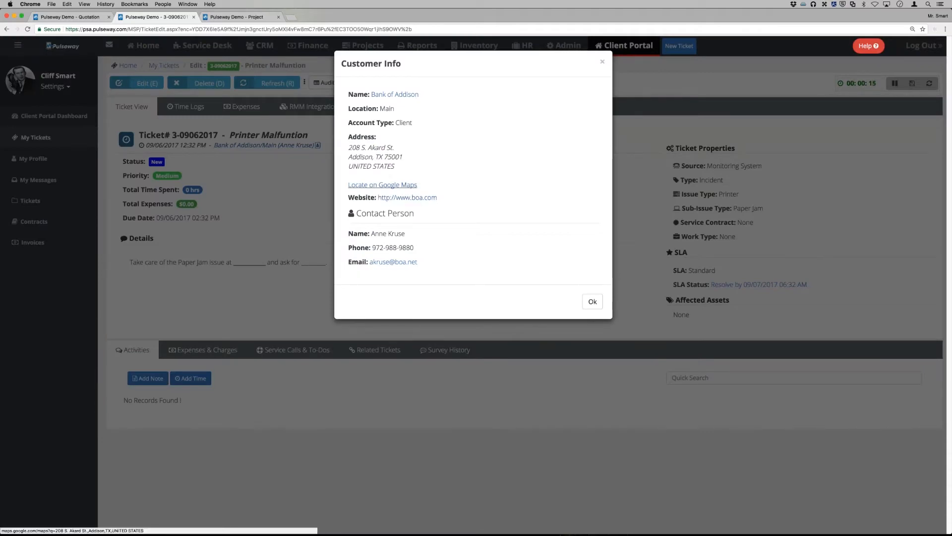
click(382, 185)
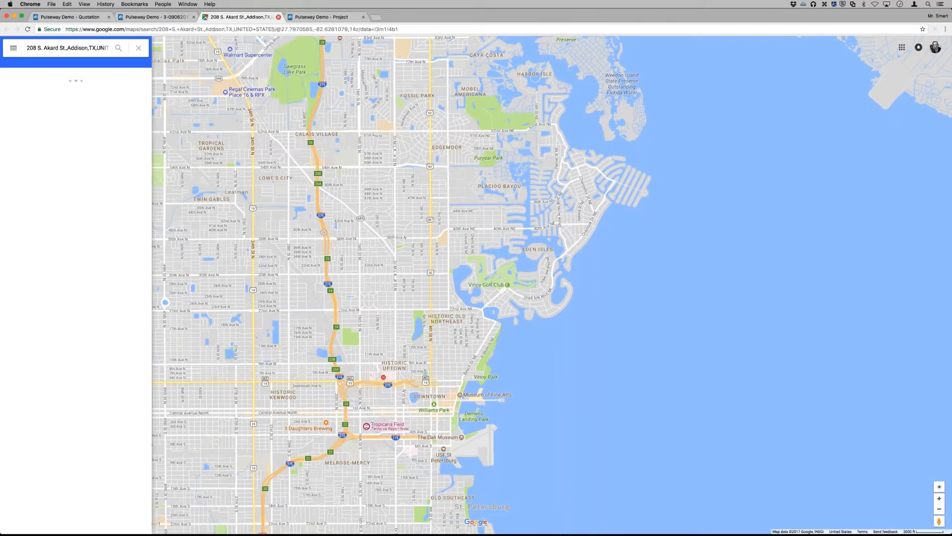
click(279, 17)
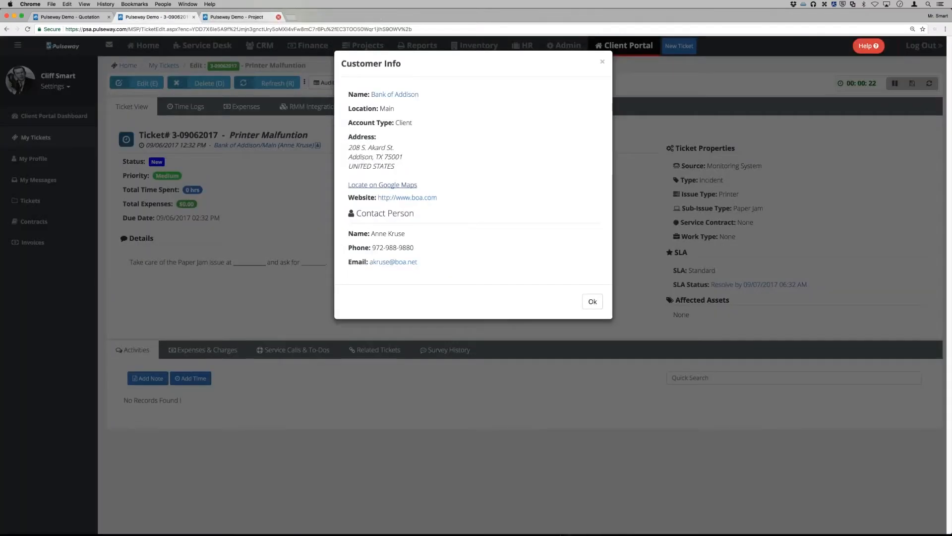
click(602, 61)
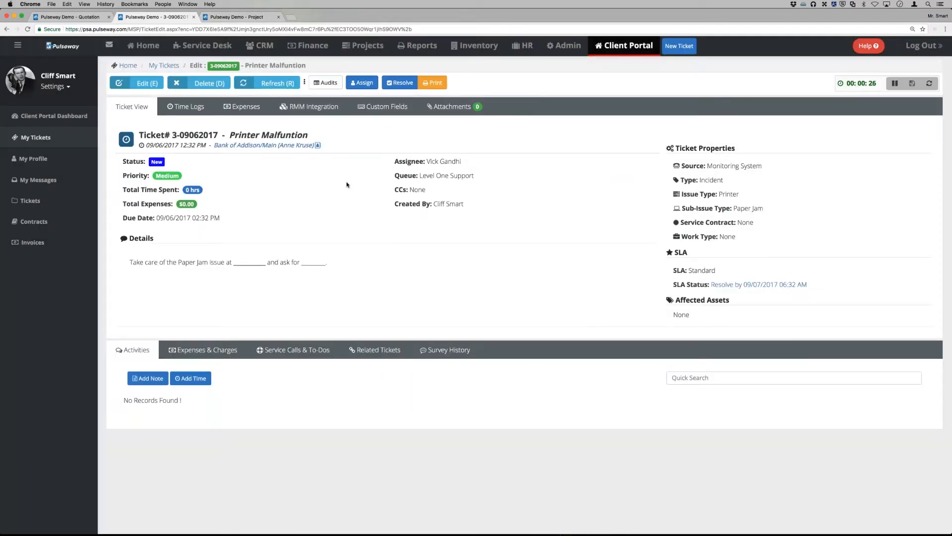
- Review the ticket logs and workflow logs in the ticket's audit records, and close them
click(327, 84)
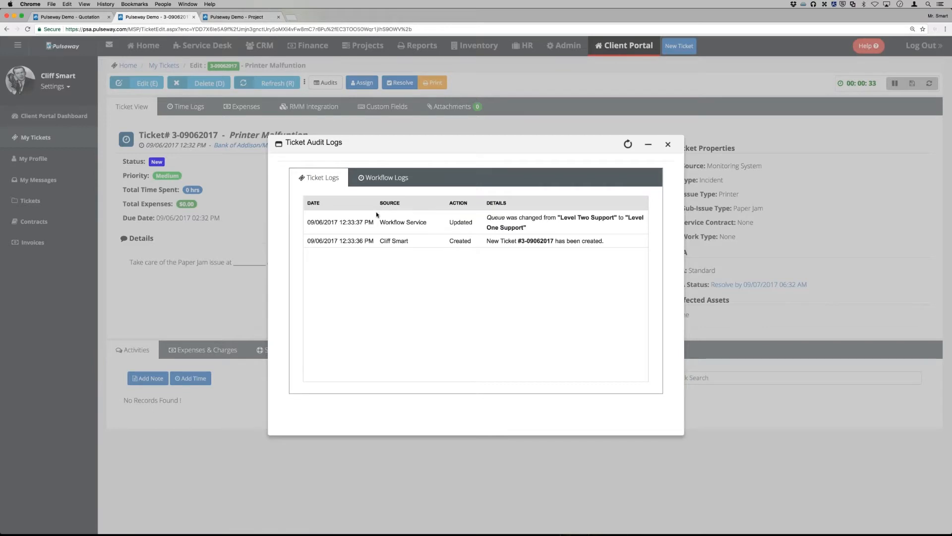
click(383, 177)
click(362, 217)
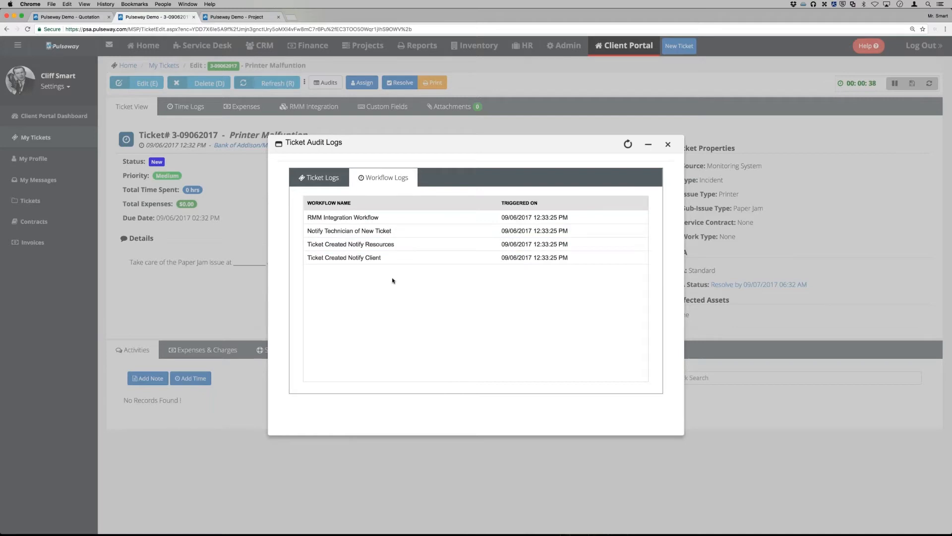
click(667, 144)
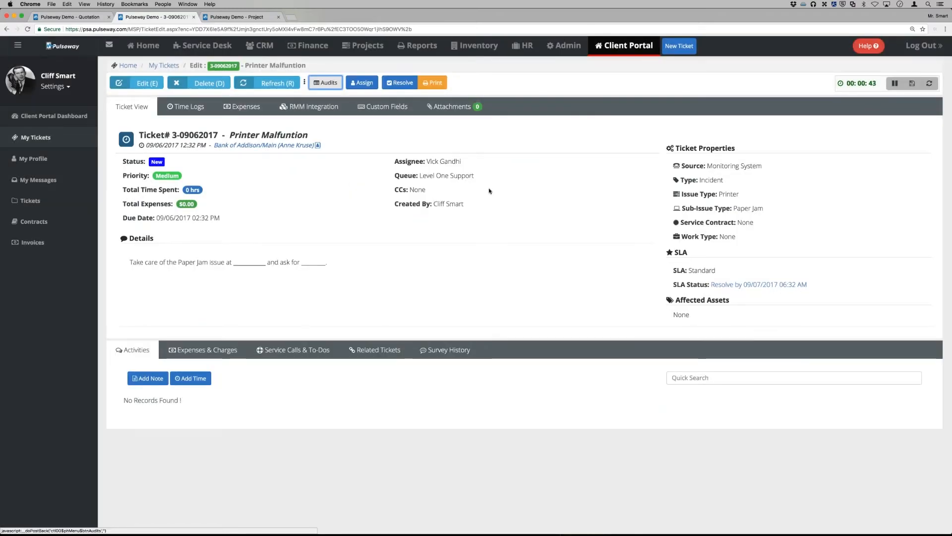
- Open the administration area in a new browser tab and open the "SLA Assignment for HW issues" workflow rule for editing
right_click(566, 47)
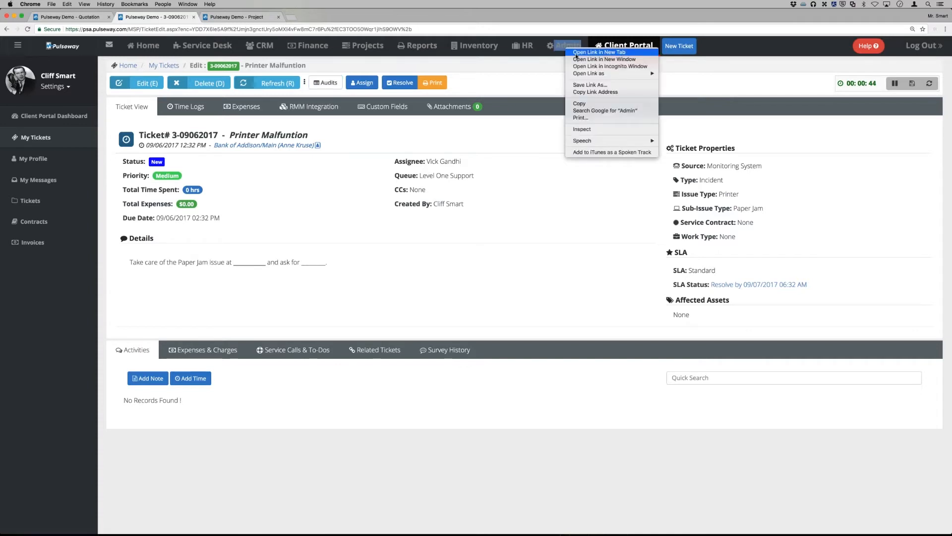
click(599, 52)
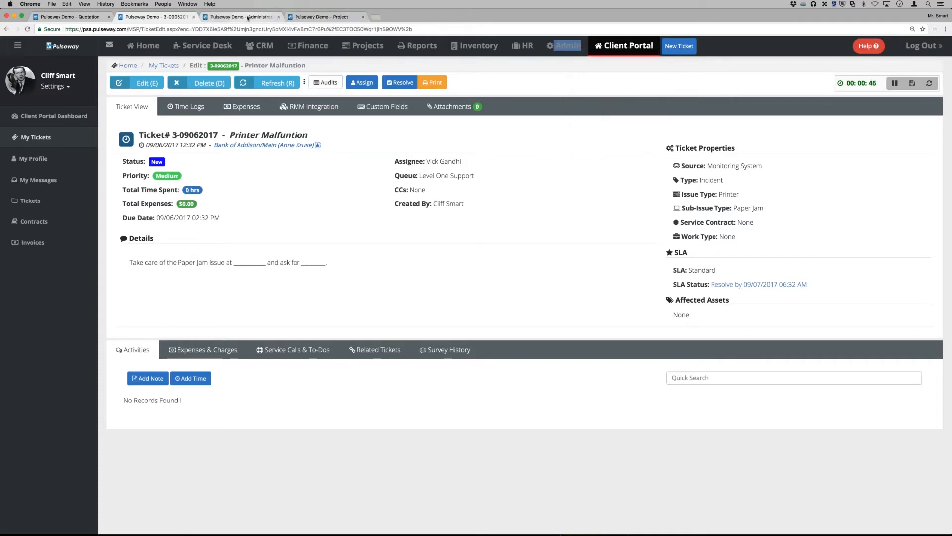
click(240, 17)
click(86, 154)
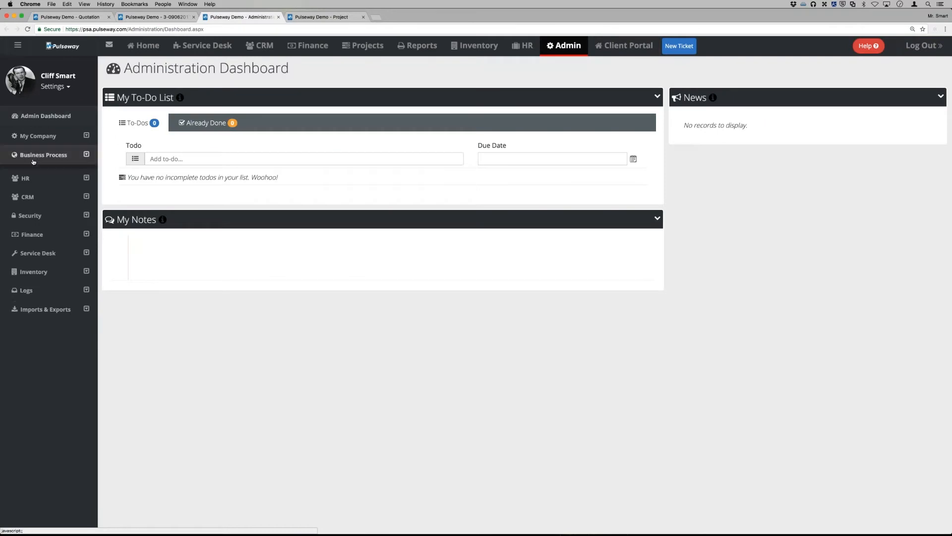
click(48, 207)
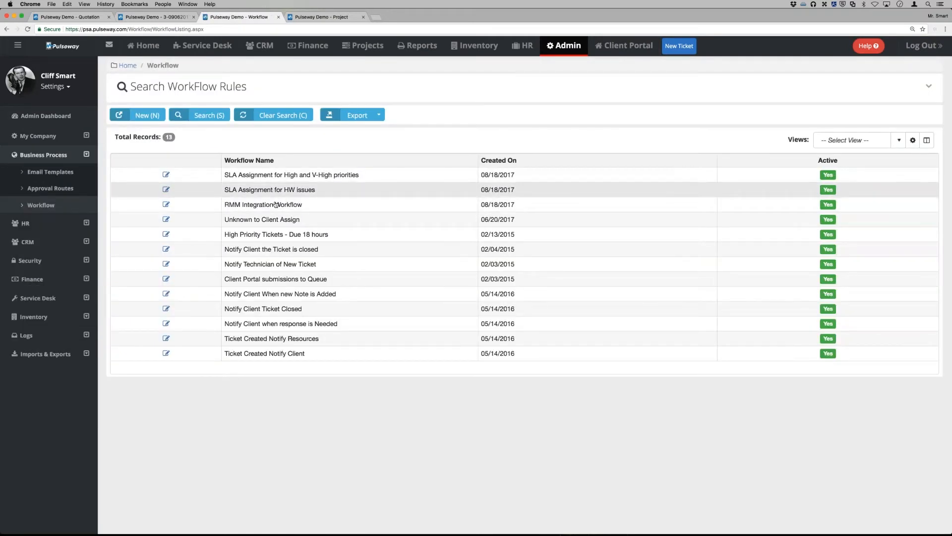
click(166, 190)
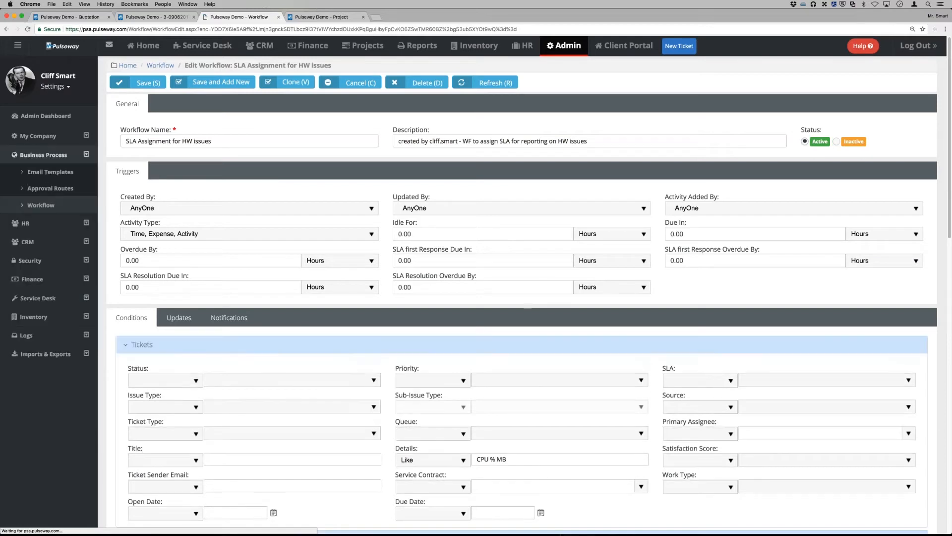
- Review the workflow rule's triggers and its ticket, account and contact conditions
scroll(372, 404, down, 2)
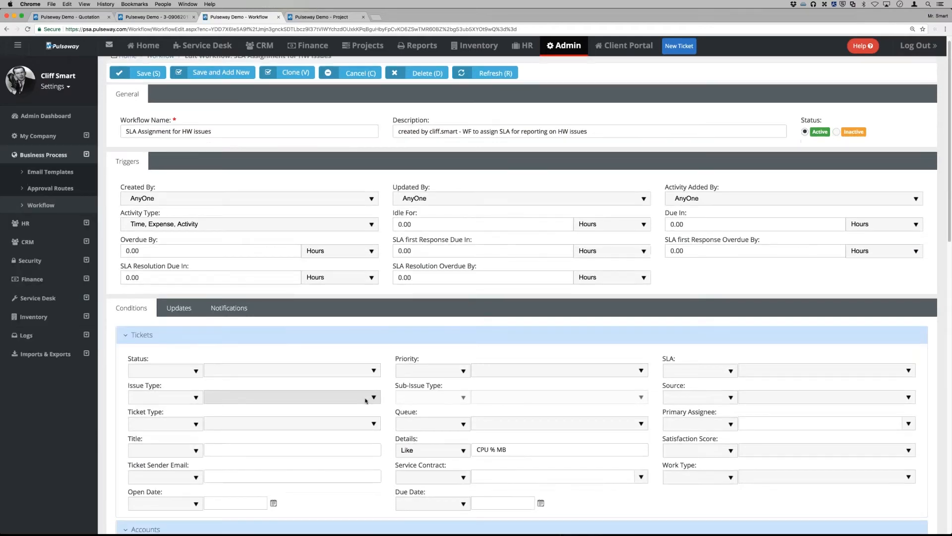
scroll(366, 401, down, 1)
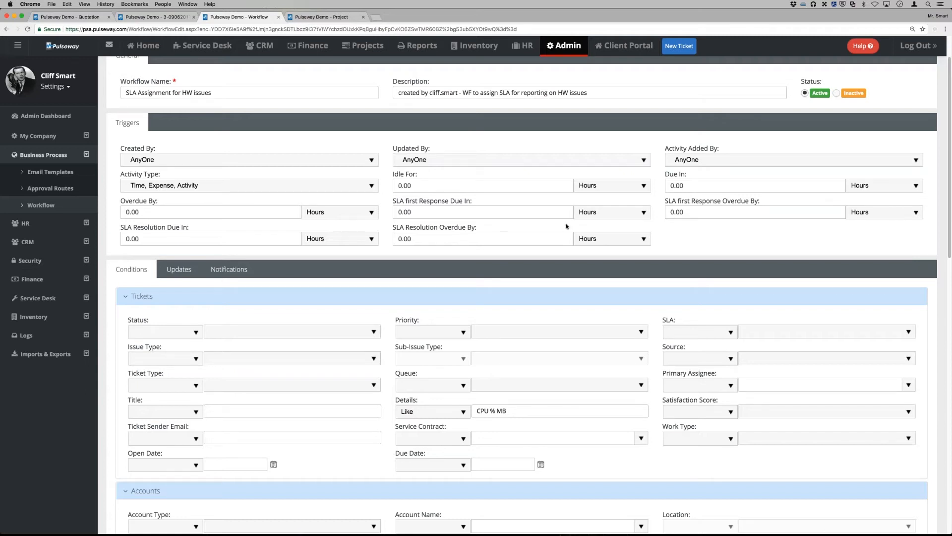
scroll(563, 225, down, 3)
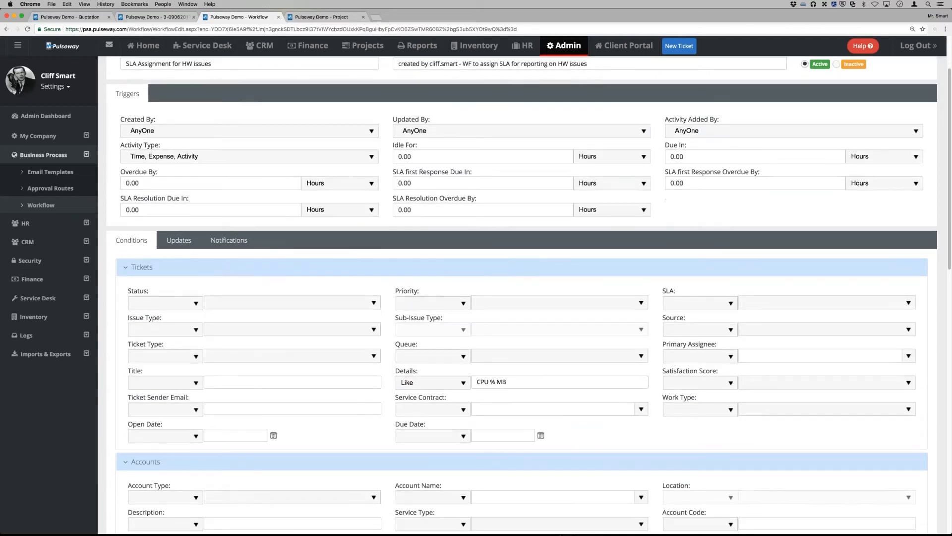
scroll(555, 222, up, 3)
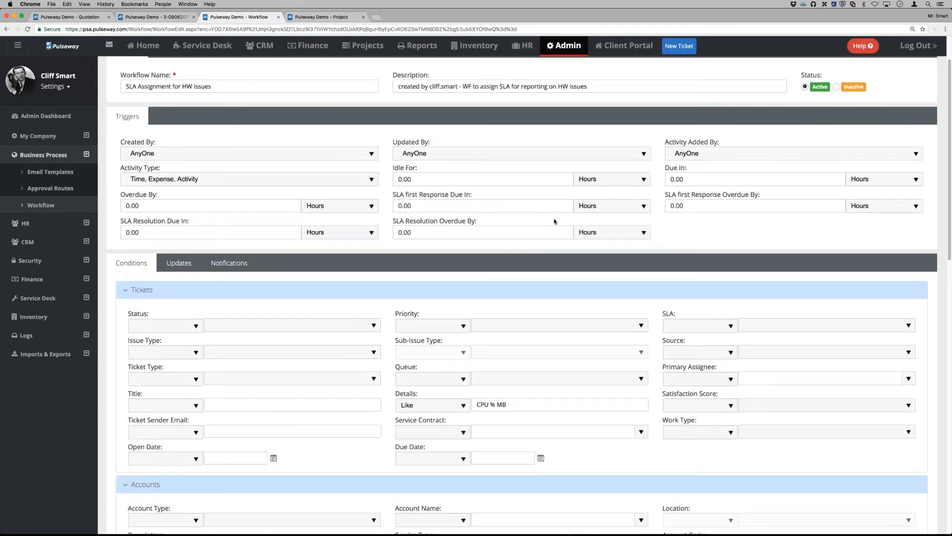
scroll(554, 221, up, 1)
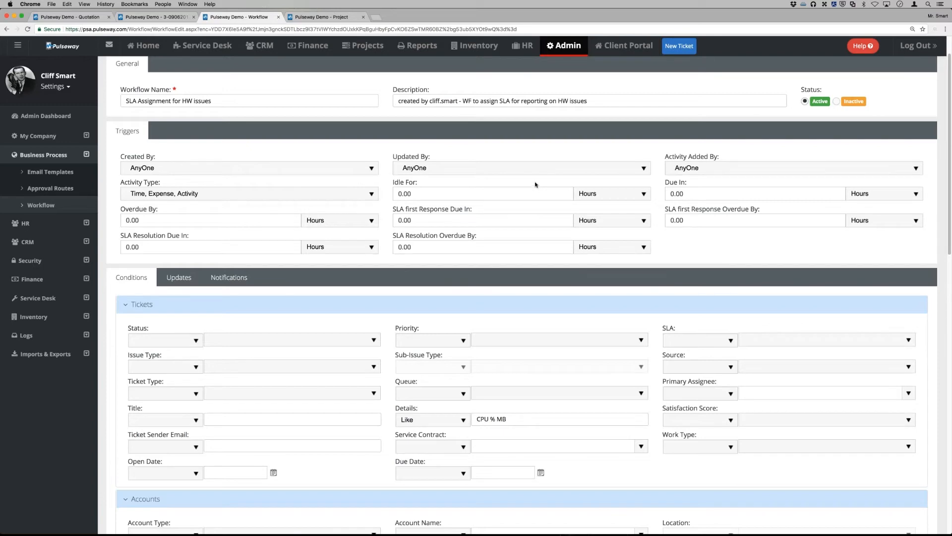
scroll(535, 184, down, 4)
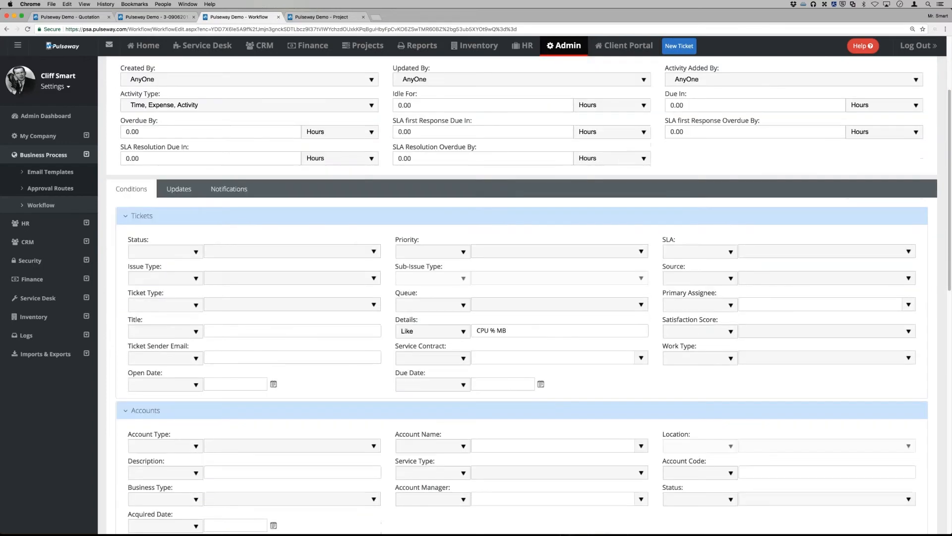
scroll(531, 187, down, 4)
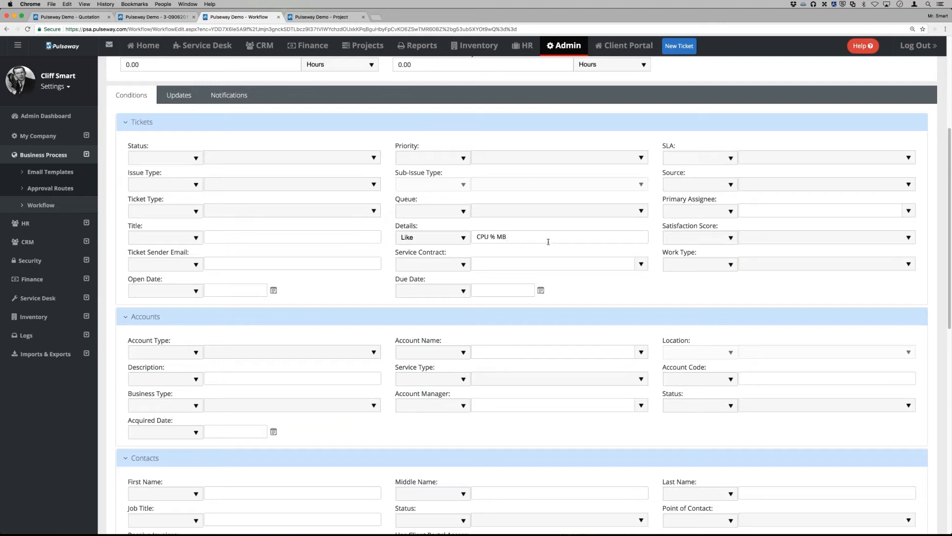
scroll(546, 241, down, 1)
scroll(546, 240, down, 3)
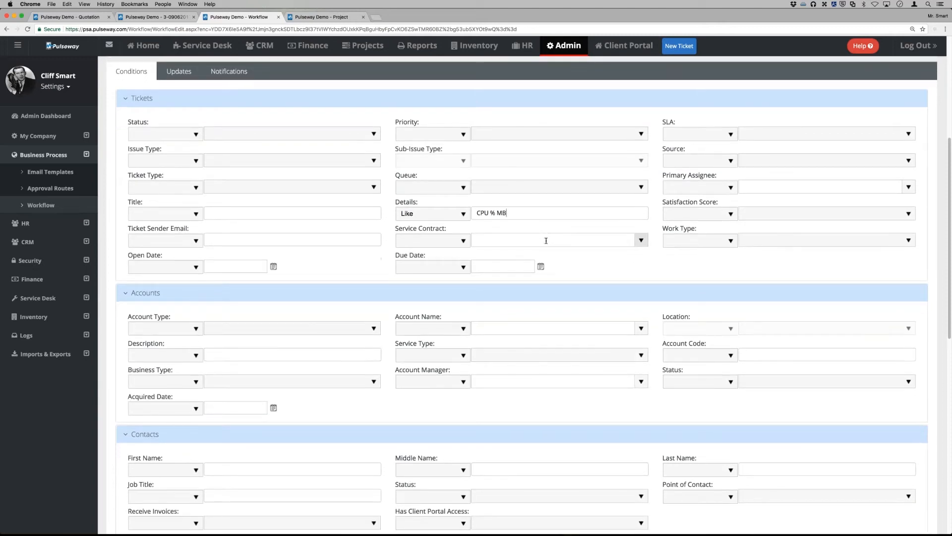
scroll(541, 241, up, 10)
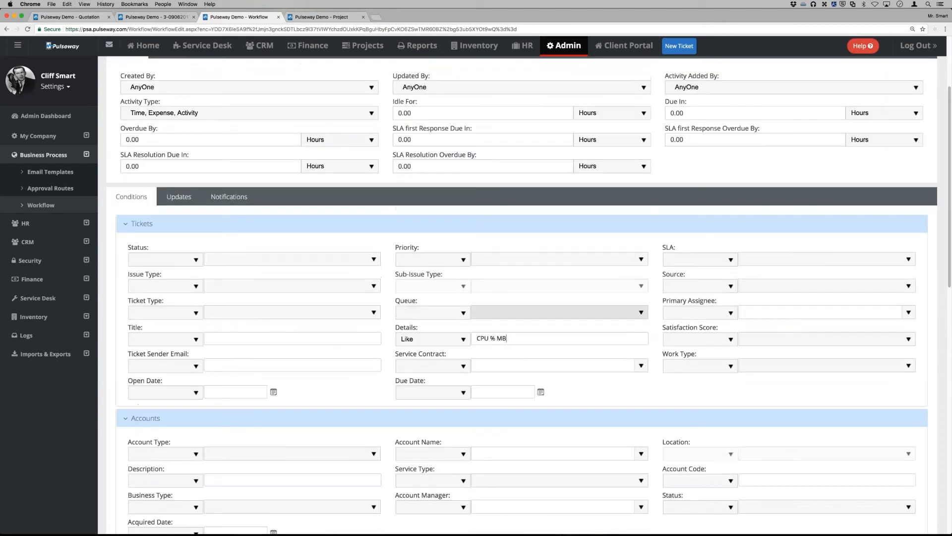
- Set the SLA in the workflow rule's updates to Premium
click(179, 198)
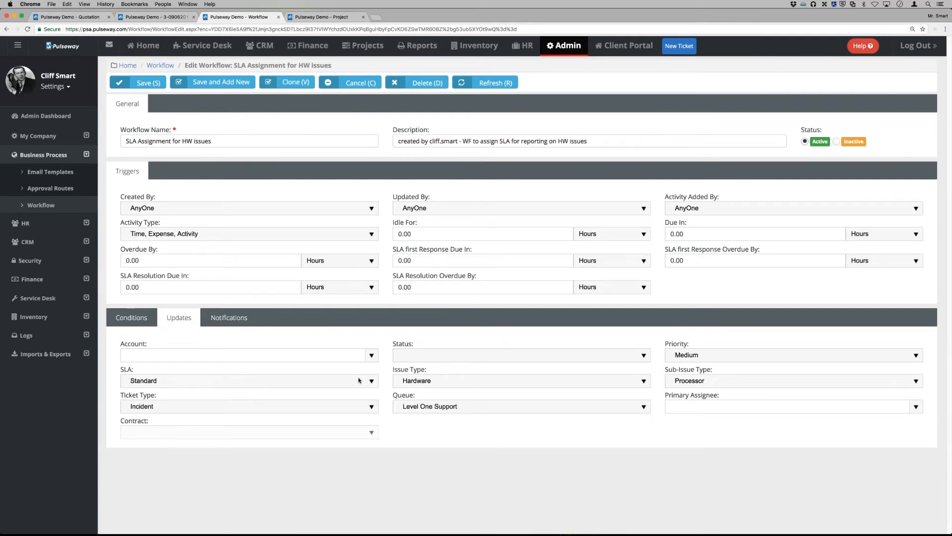
click(374, 381)
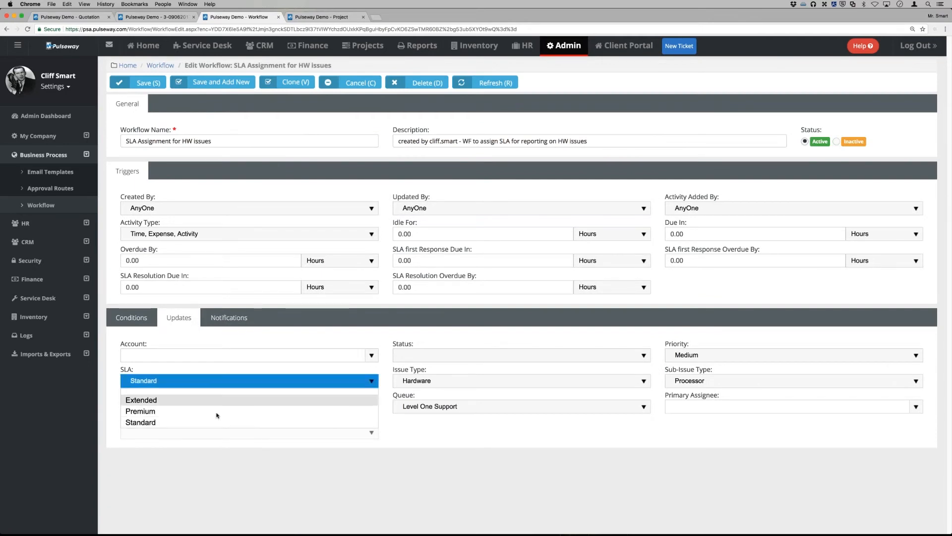
click(213, 407)
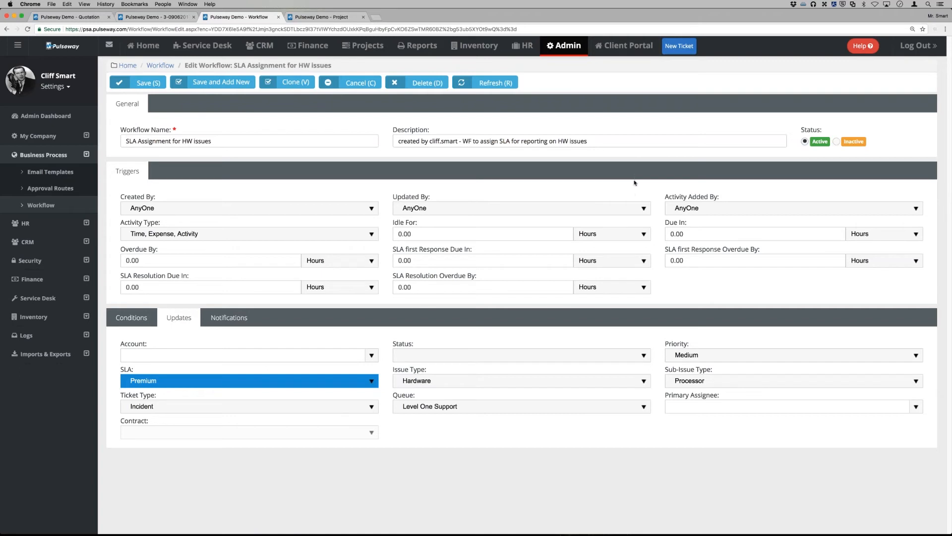
- Revisit the workflow rule's conditions and review its notification settings for resources, clients and the notification template
click(130, 320)
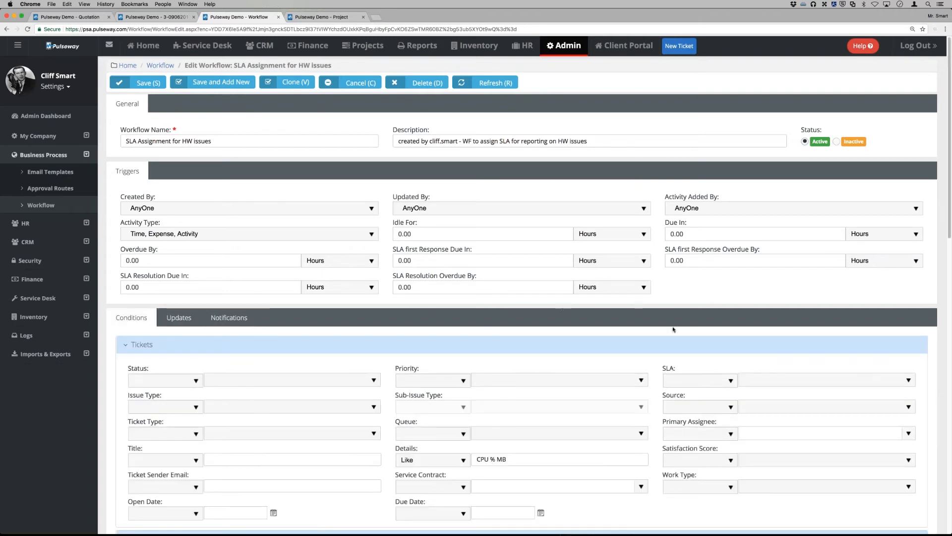
scroll(619, 327, down, 1)
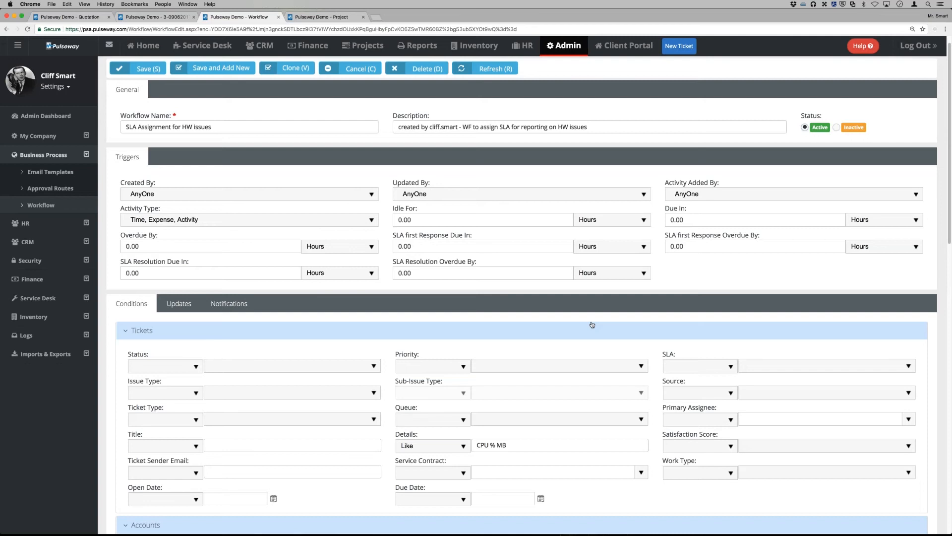
click(240, 306)
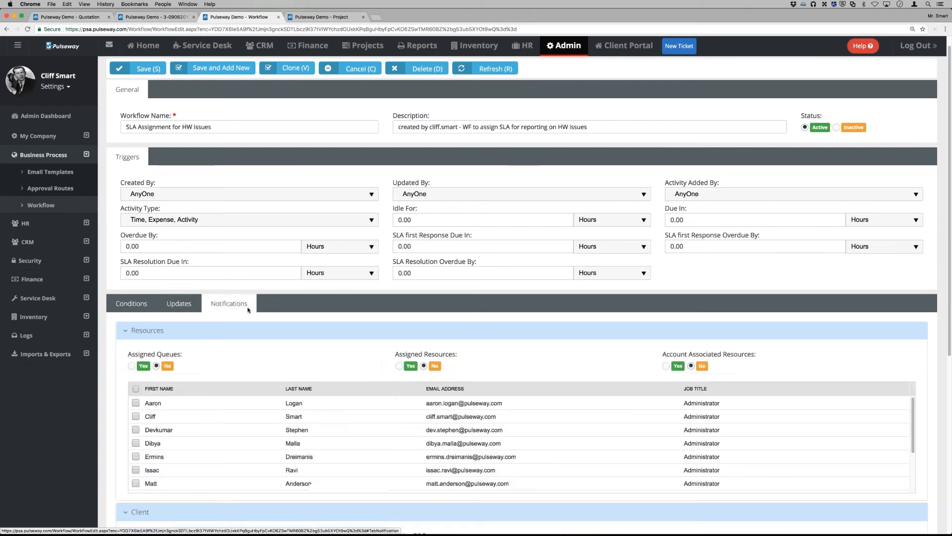
scroll(531, 323, down, 3)
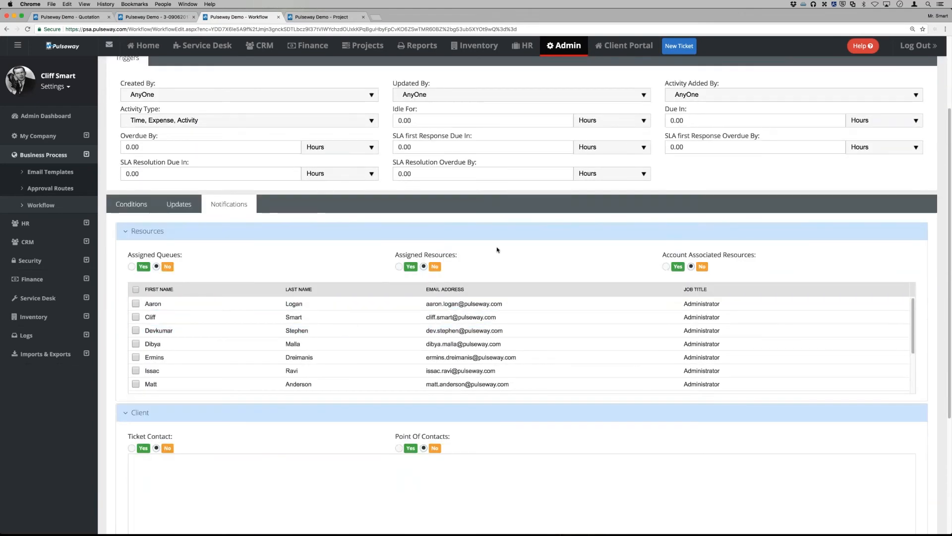
scroll(498, 252, down, 1)
scroll(498, 252, down, 1)
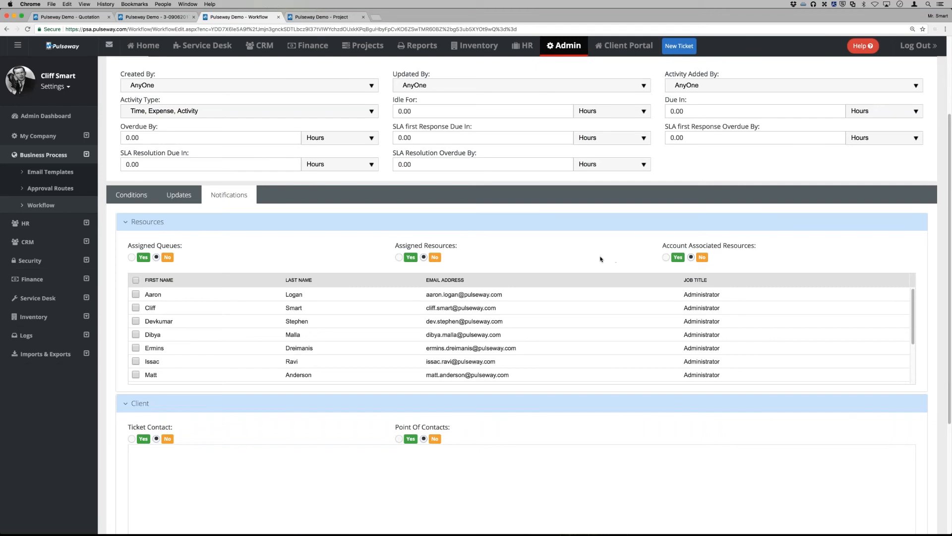
scroll(600, 259, down, 2)
scroll(592, 264, down, 5)
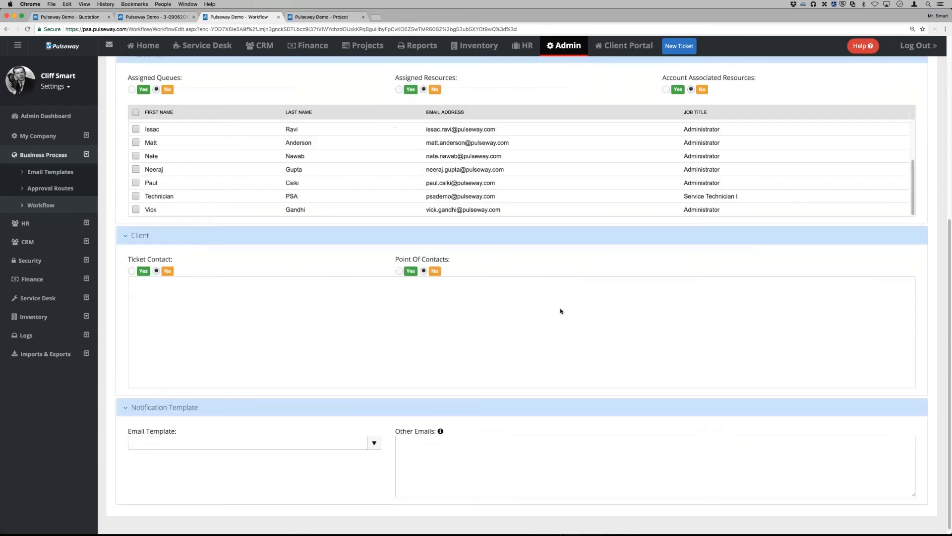
scroll(364, 351, down, 1)
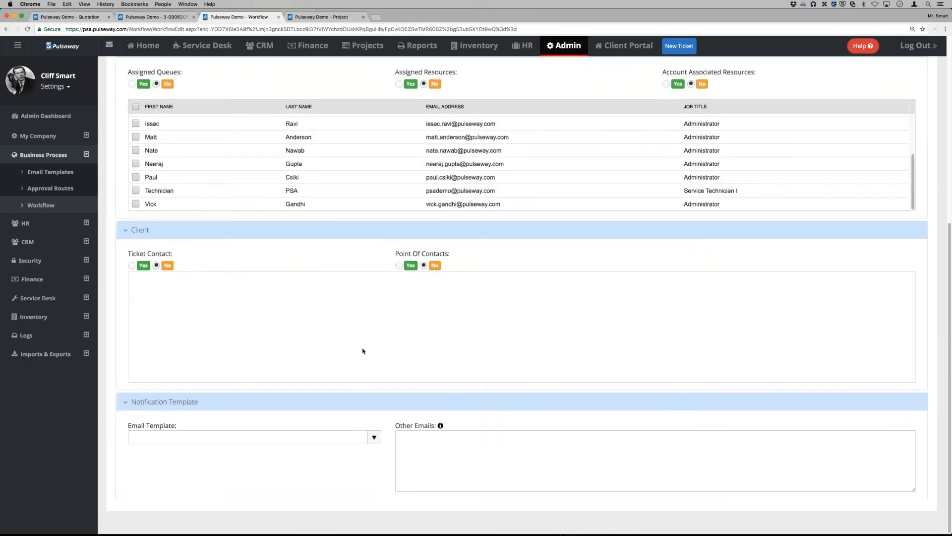
- View the email templates available for the workflow notification, then collapse the Notification Template section
click(372, 438)
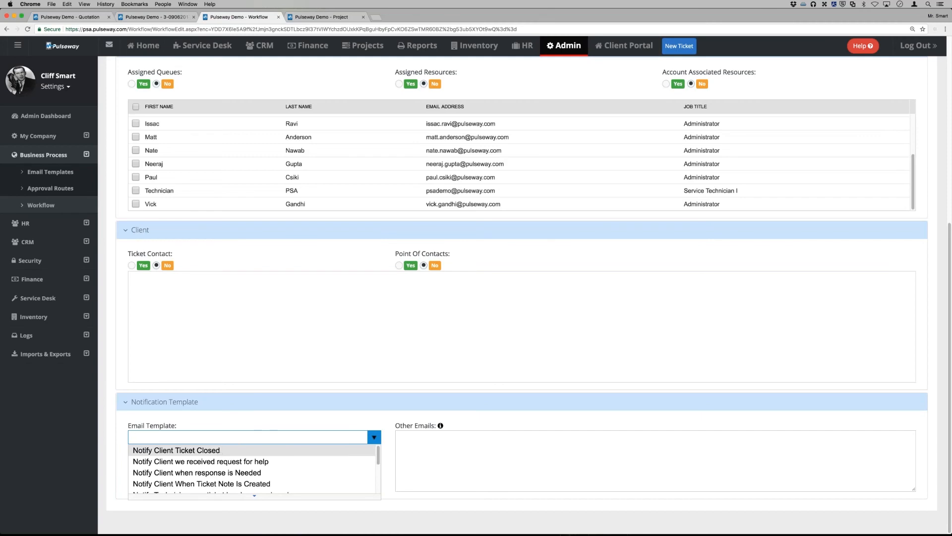
click(261, 394)
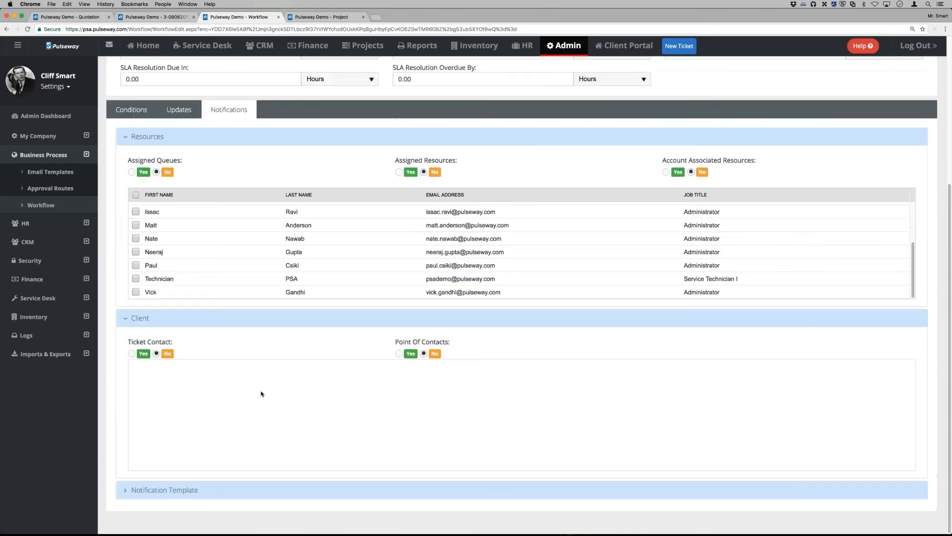
scroll(261, 394, up, 10)
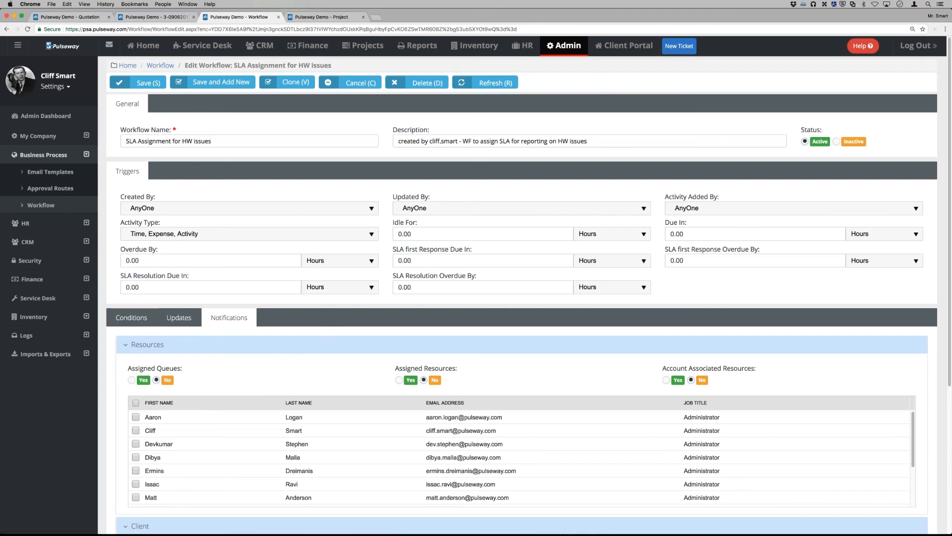
- Go to the email templates list and open the "Ticket Closed Notification to client" template for editing
click(50, 172)
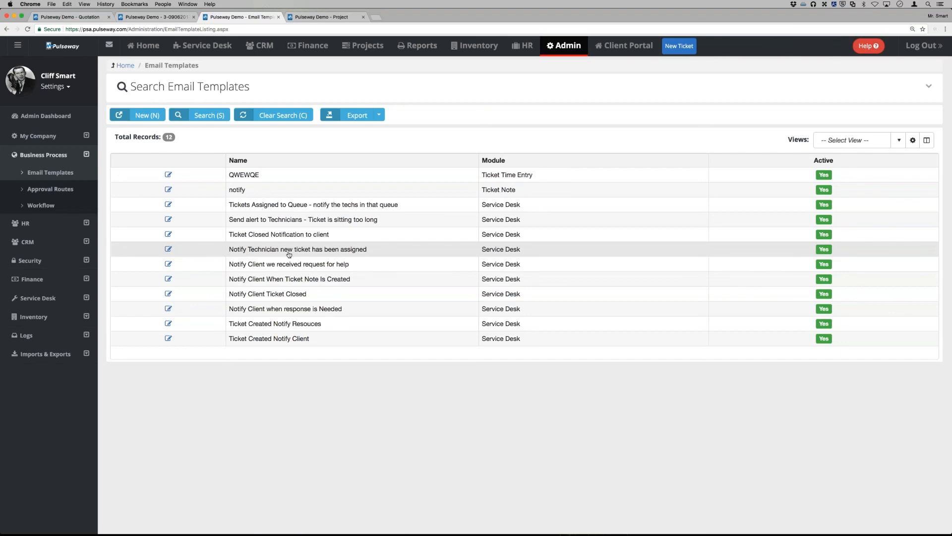
click(168, 234)
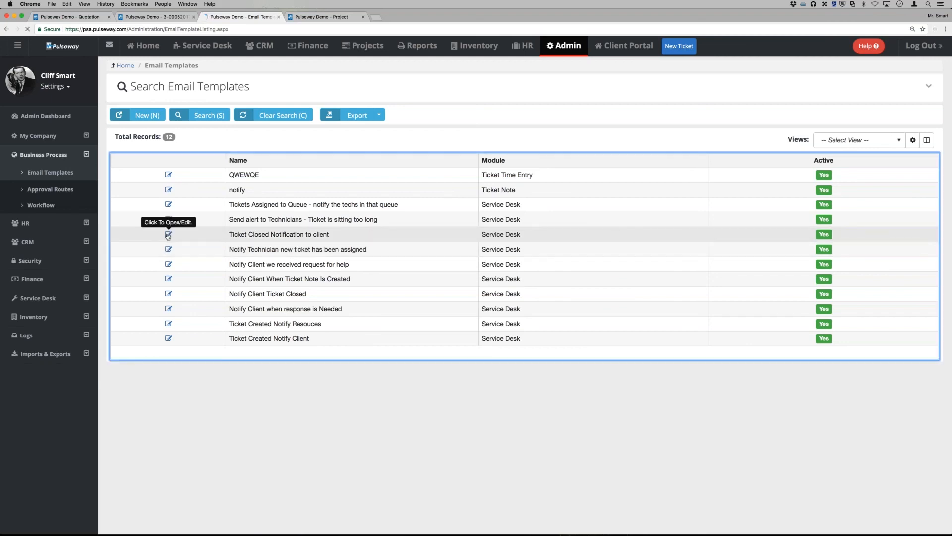